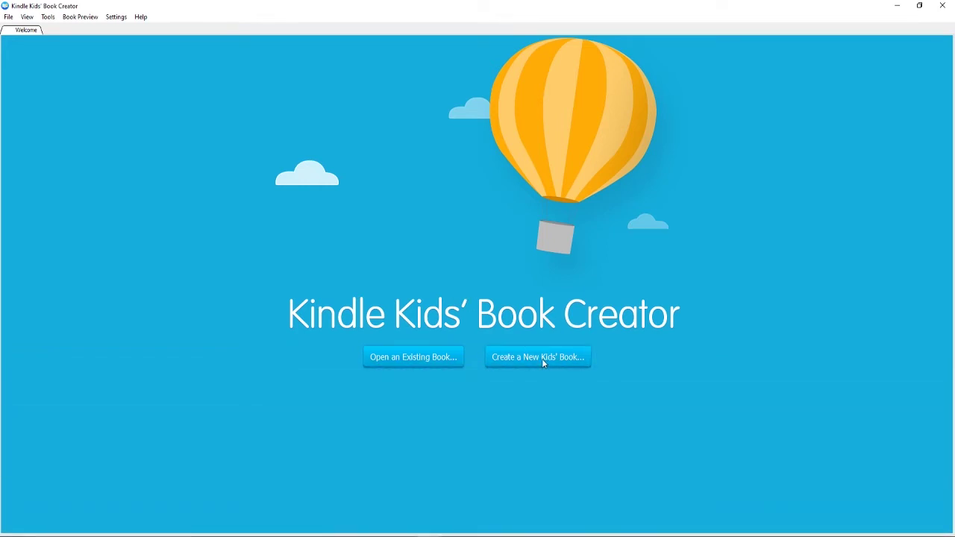
Begin a new kids' book and scroll through its Getting Started introduction text
left_click(542, 360)
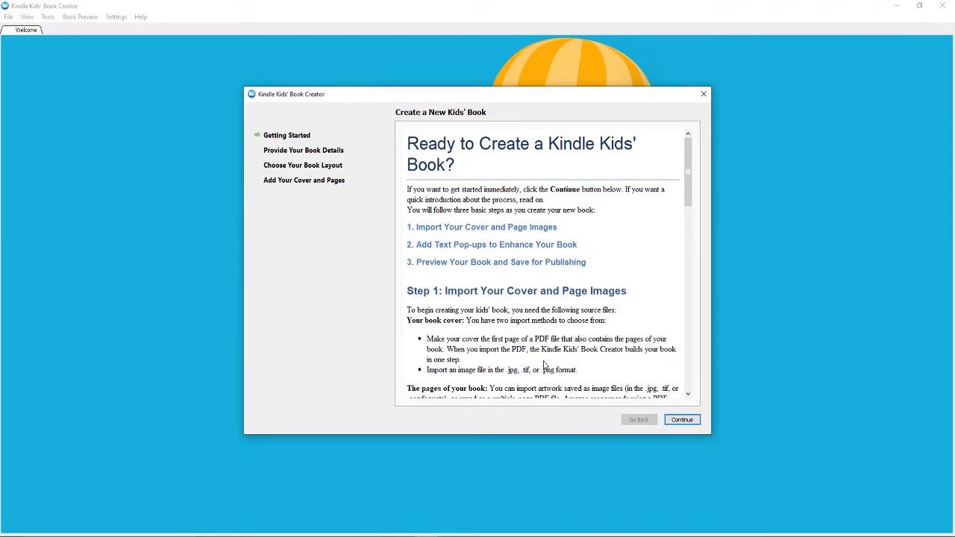
scroll(614, 308, "down", 15)
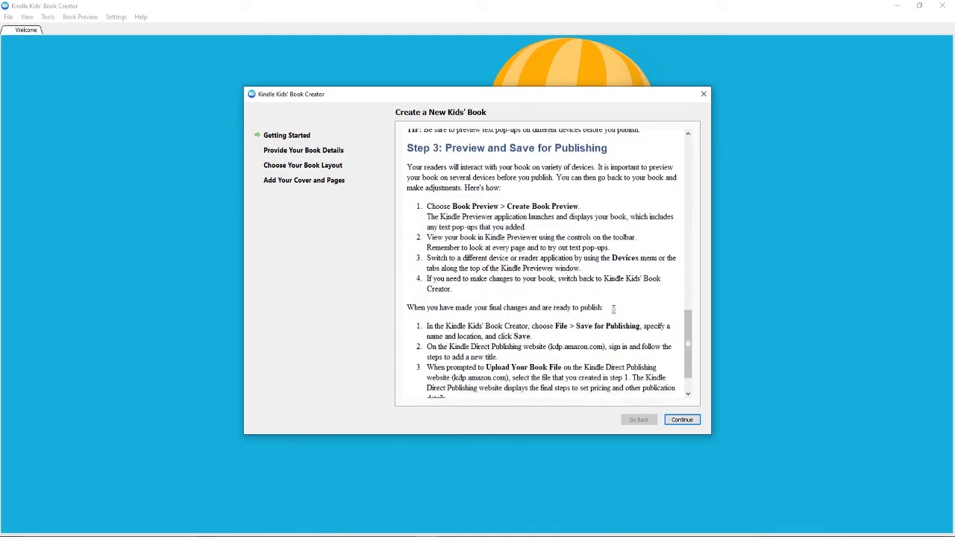
scroll(613, 308, "up", 15)
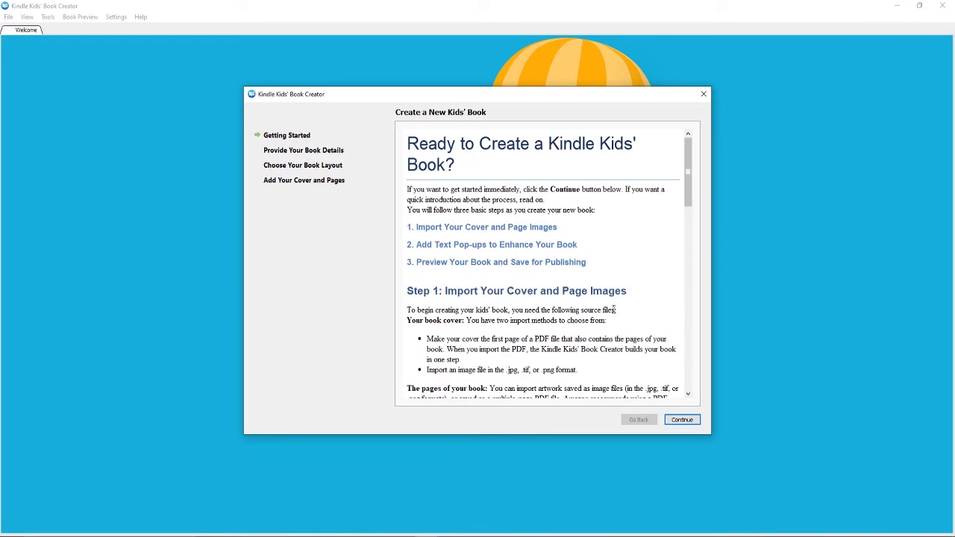
Enter the title 'Save the Scraps', with the author's name as both author and publisher
left_click(681, 420)
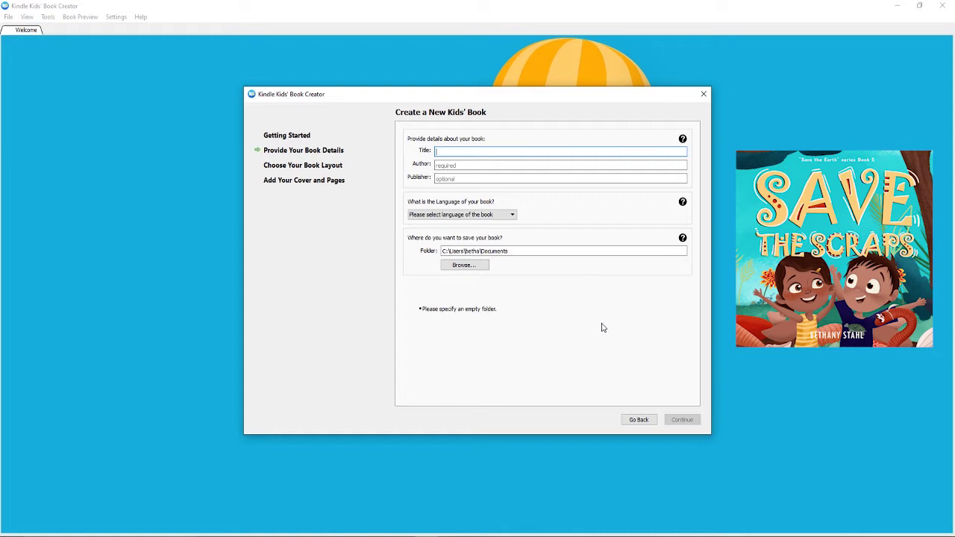
type("Save the Scraps")
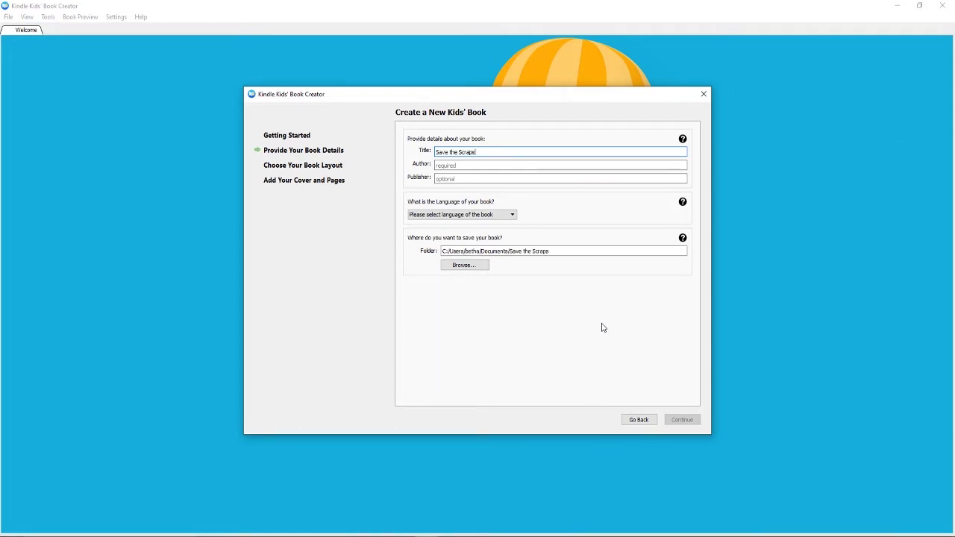
key("Tab")
type("Bethany Stahl")
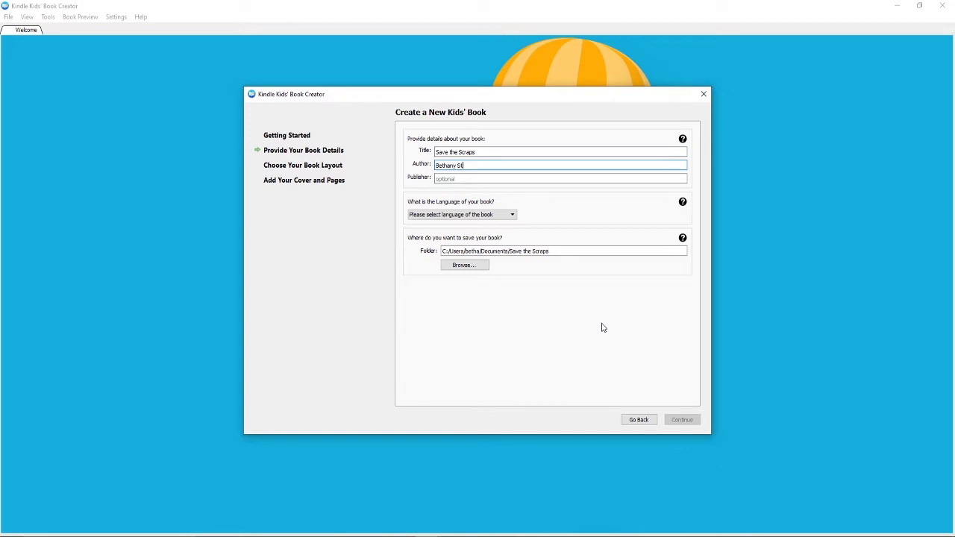
key("Tab")
type("Bethany Stahl")
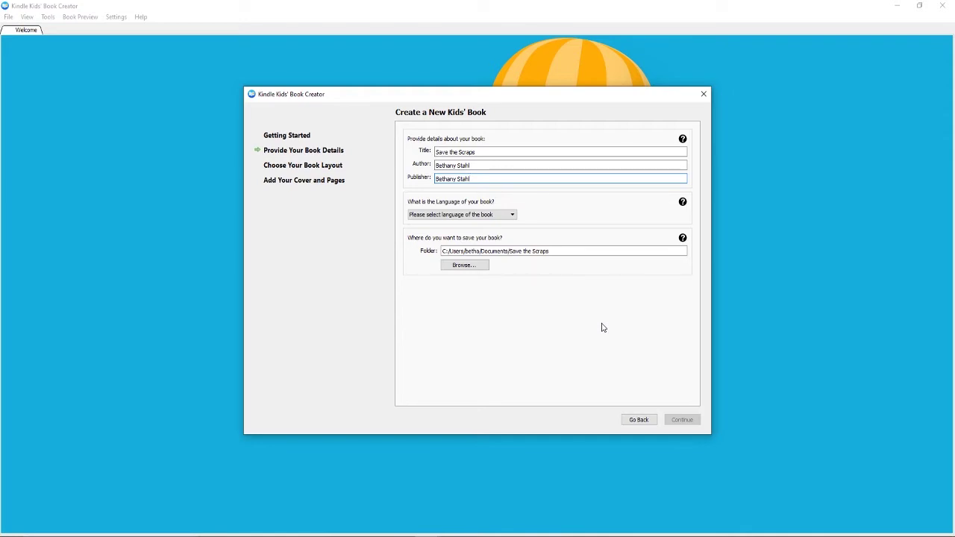
Set the book language to English and the save folder to ebook 8.27.20
left_click(495, 215)
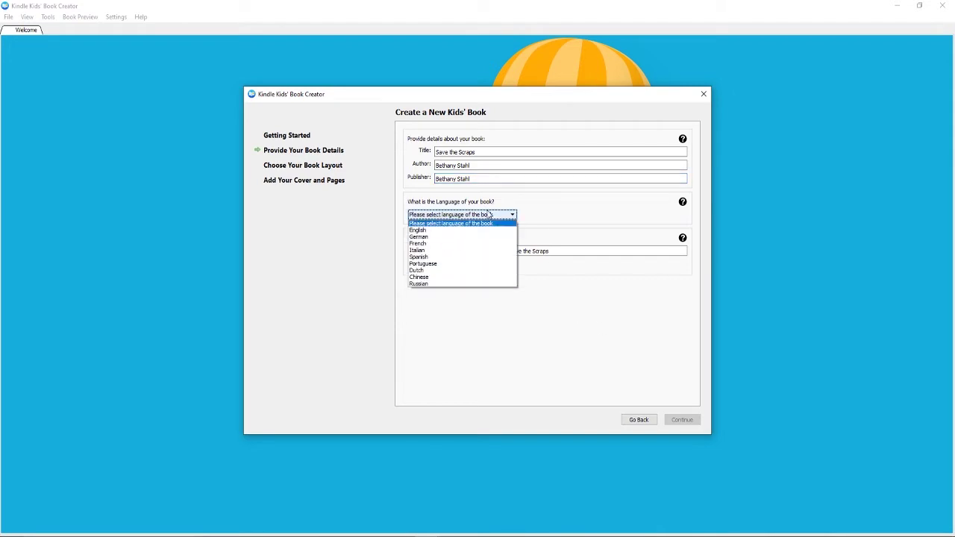
left_click(458, 231)
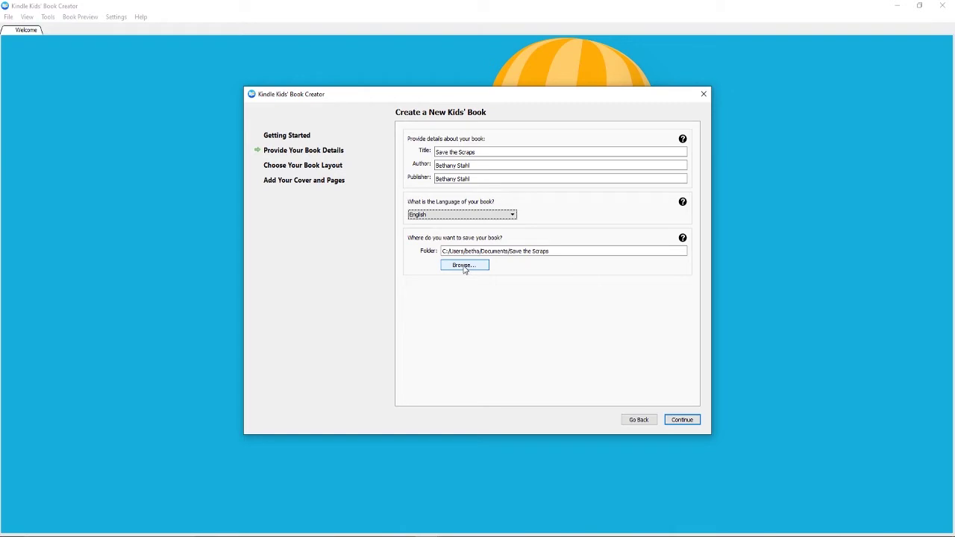
left_click(464, 265)
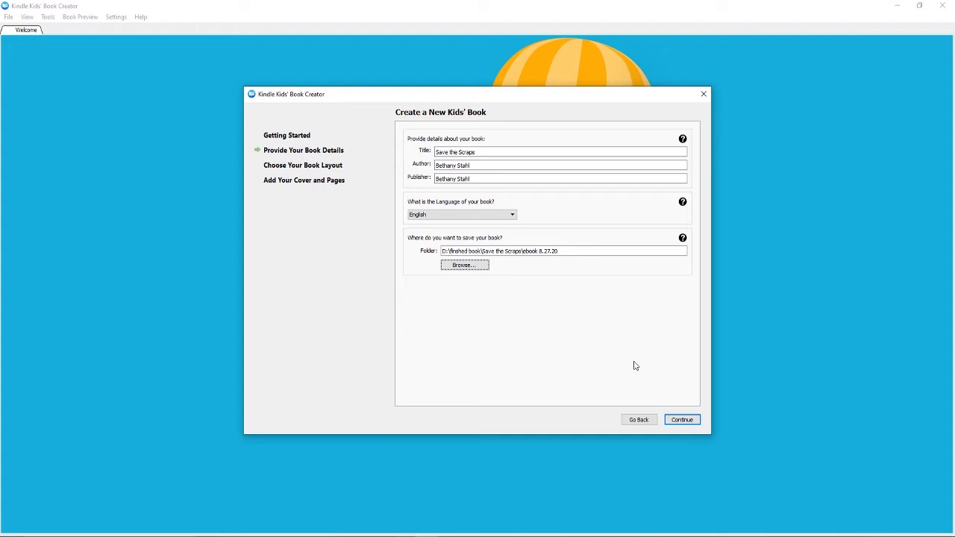
Advance to the layout step, keeping landscape, two images side-by-side, and first page on the right
left_click(681, 420)
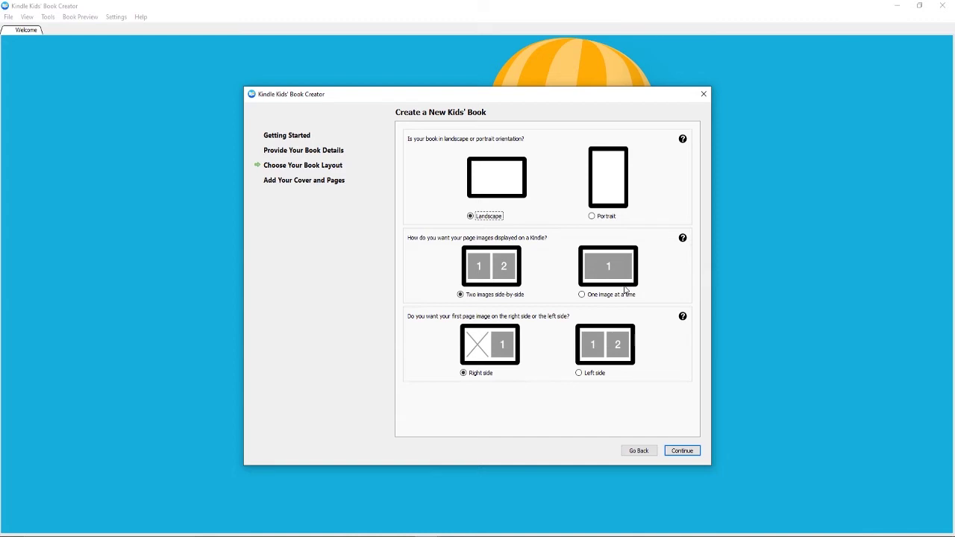
Choose to import the cover from the separate image file KDP COVER.jpg
left_click(681, 454)
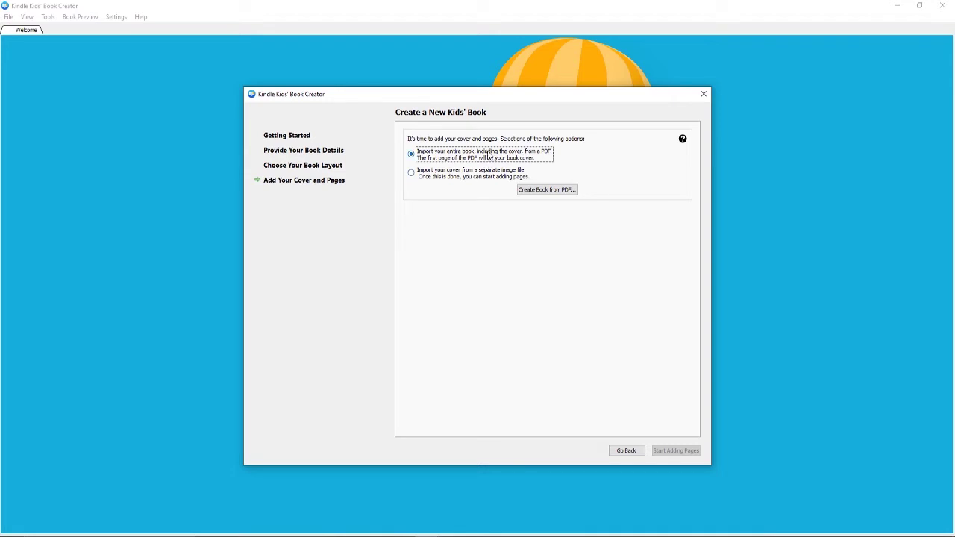
left_click(448, 178)
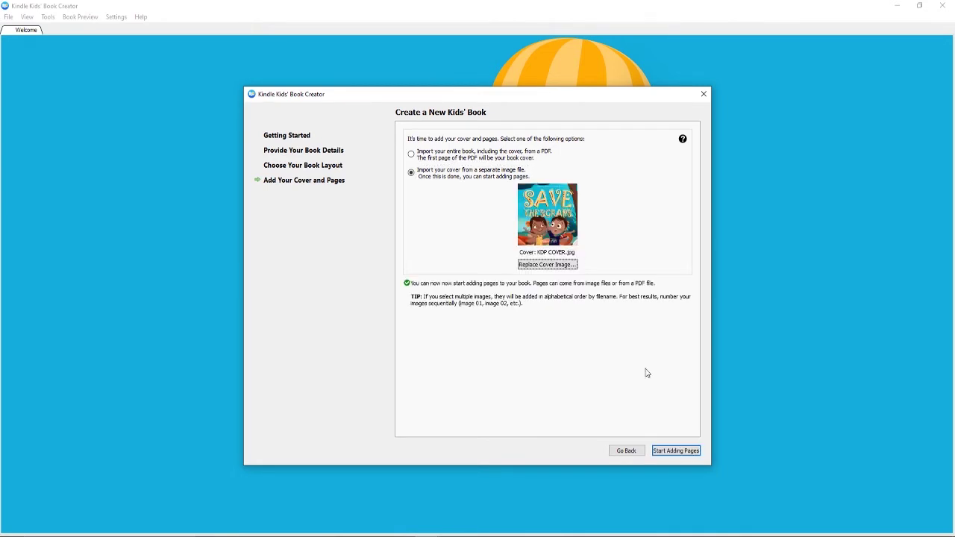
Import the page images into the book and acknowledge the pages-imported message
left_click(675, 452)
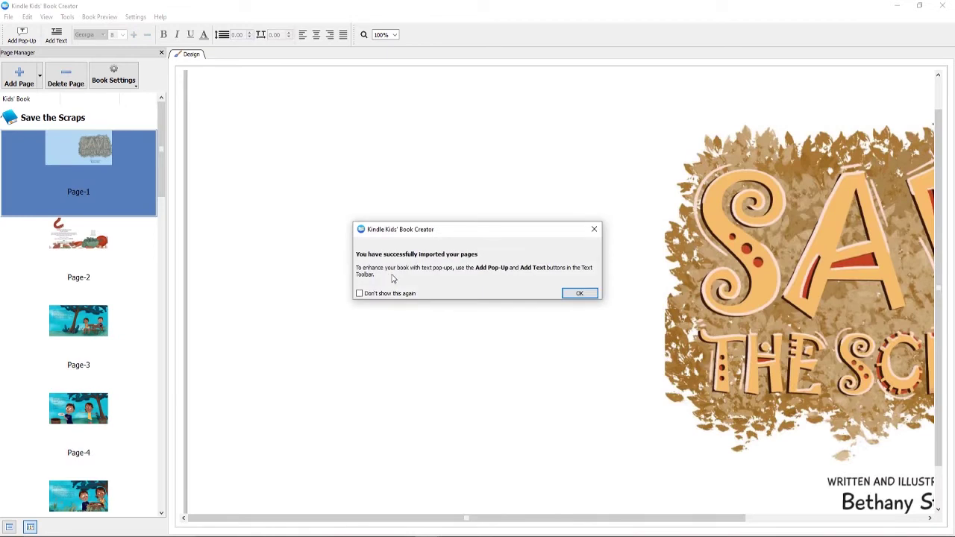
left_click(579, 294)
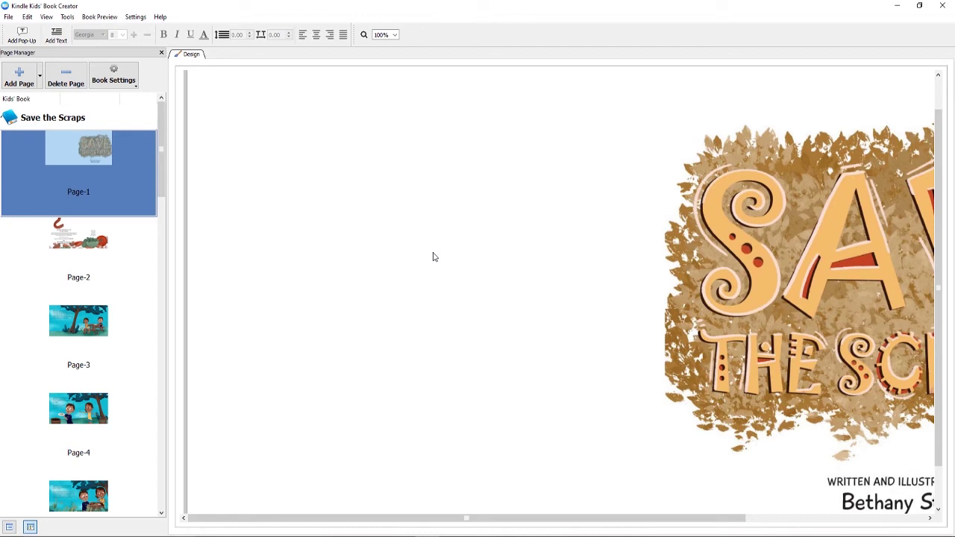
scroll(561, 289, "right", 3)
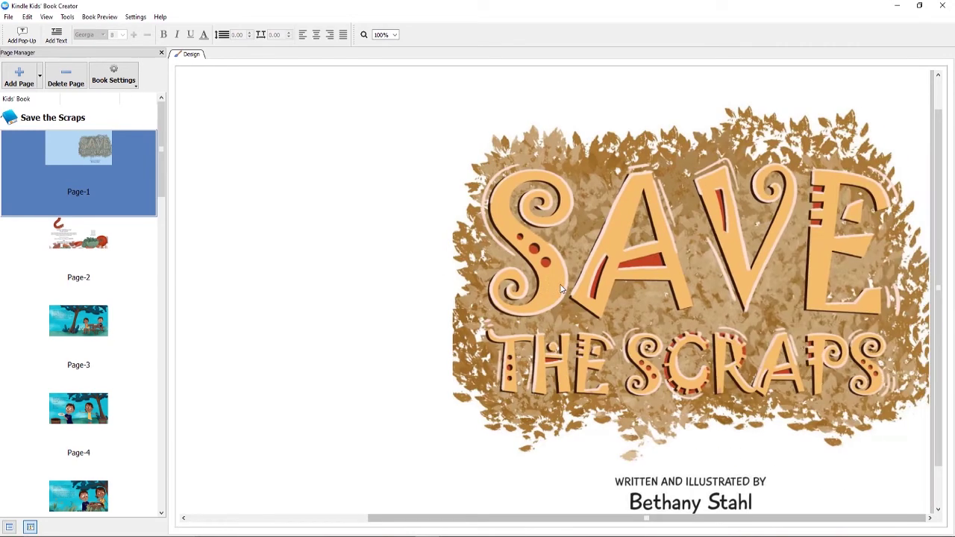
scroll(561, 290, "left", 3)
scroll(561, 290, "down", 1)
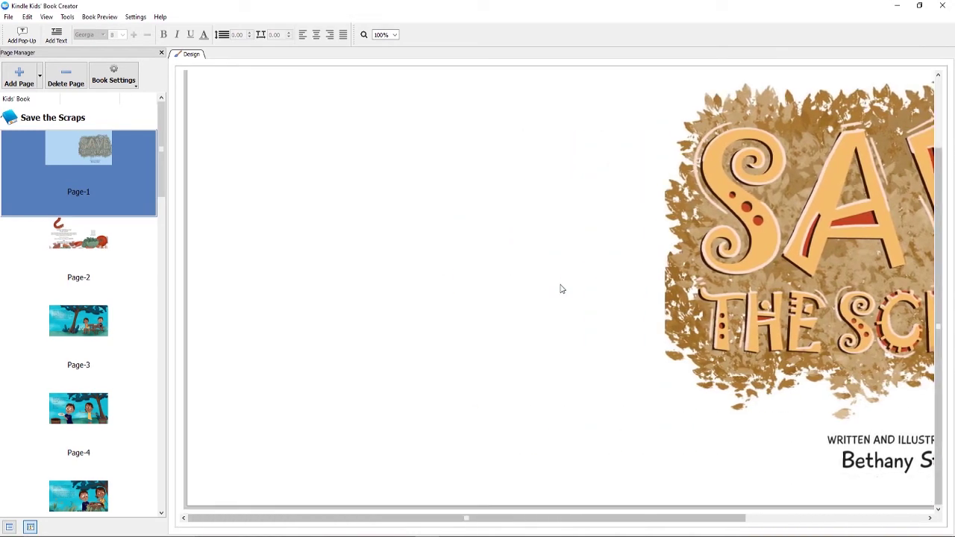
Review pages 2–5, 15 and 16 in the Page Manager, then select the whole book
left_click(74, 229)
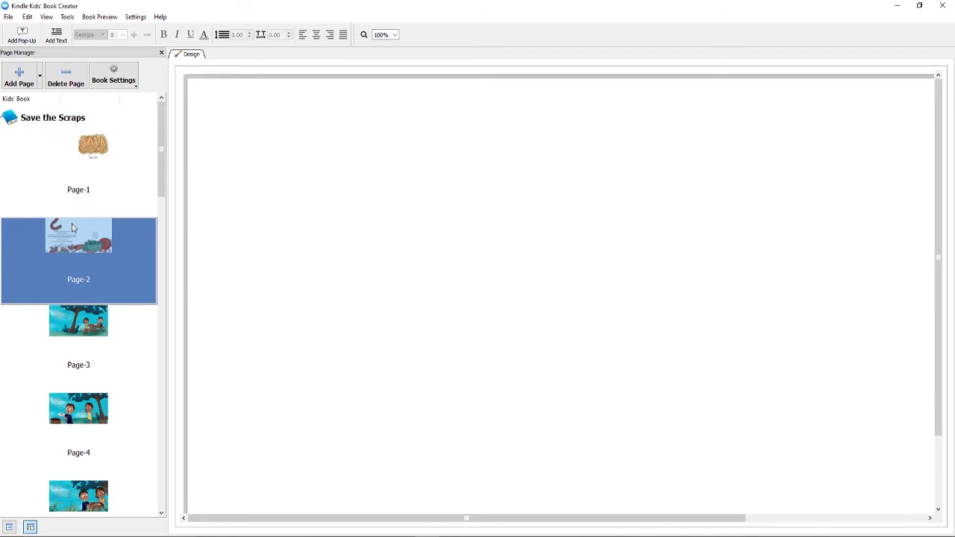
left_click(84, 319)
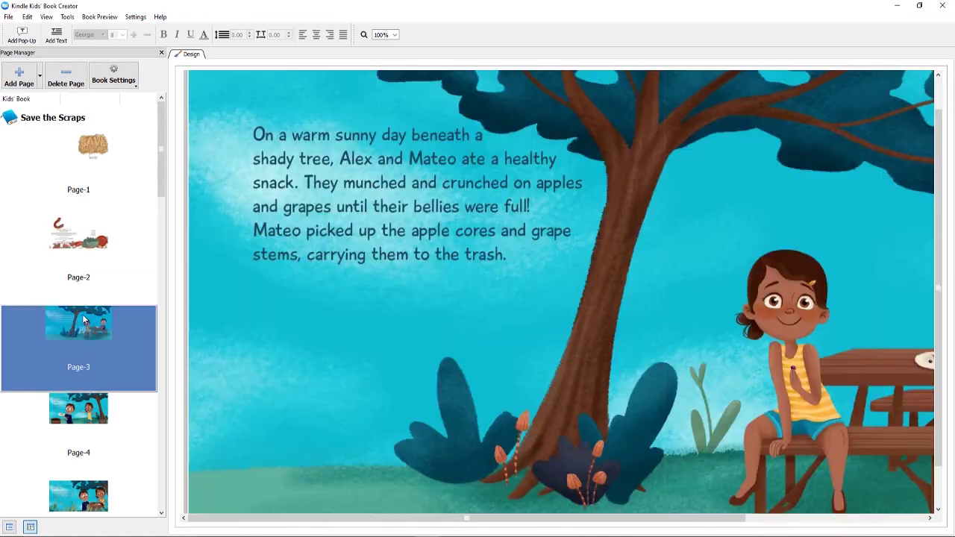
left_click(69, 405)
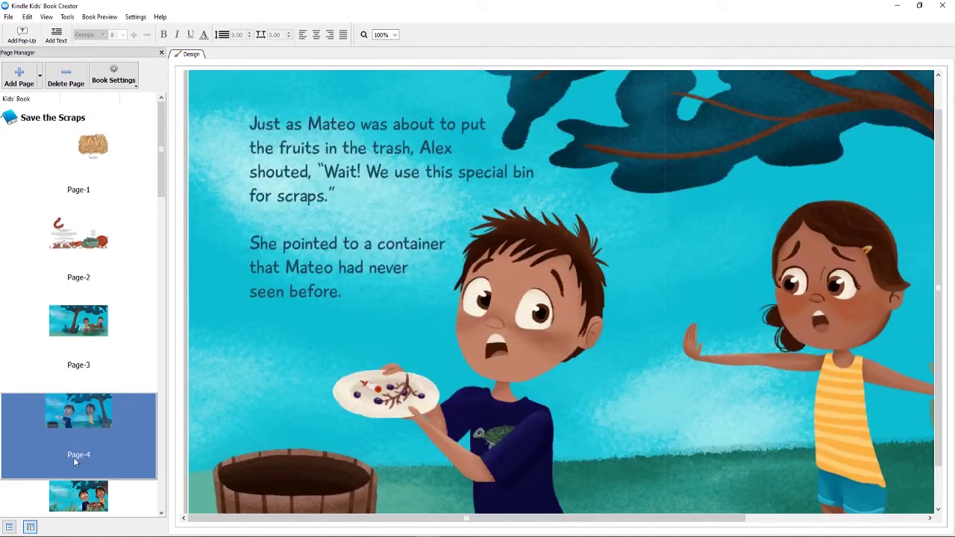
left_click(74, 498)
scroll(75, 501, "down", 10)
left_click(89, 333)
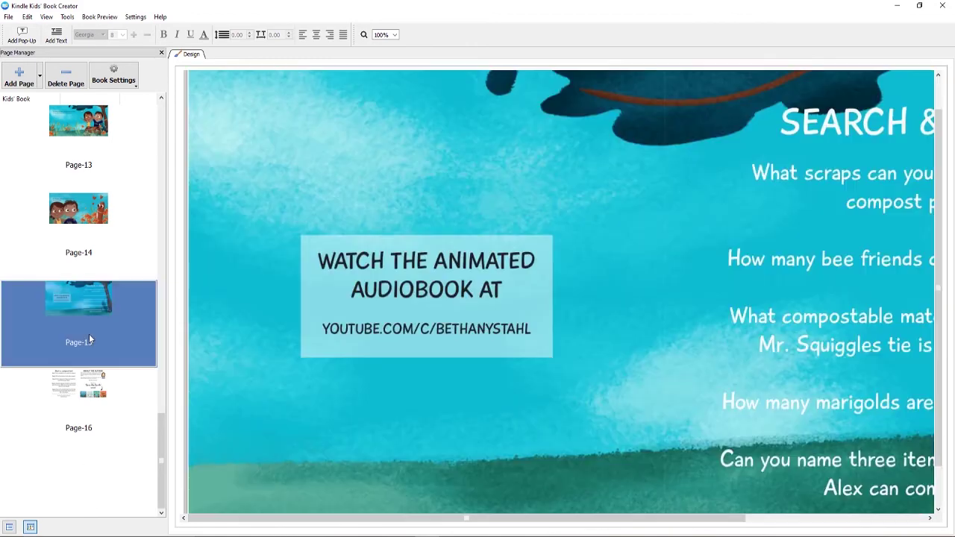
left_click(83, 387)
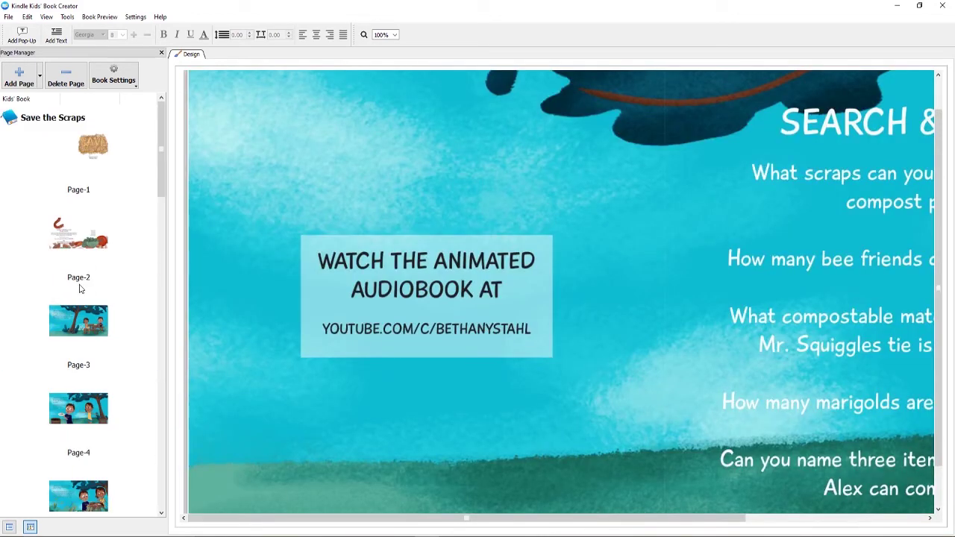
left_click(91, 126)
left_click(9, 18)
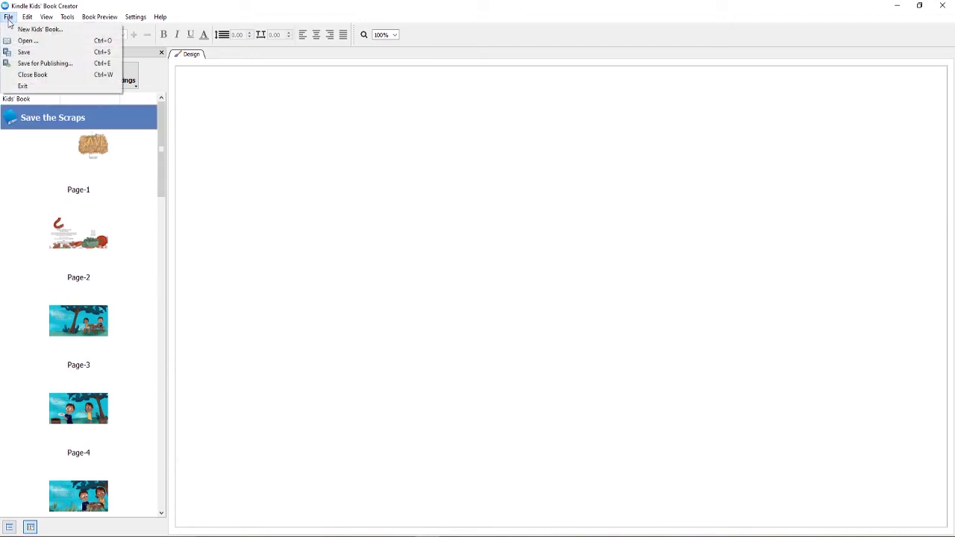
Save for publishing as 'Save the Scraps' .mobi and acknowledge the Publish to Kindle instructions
left_click(34, 64)
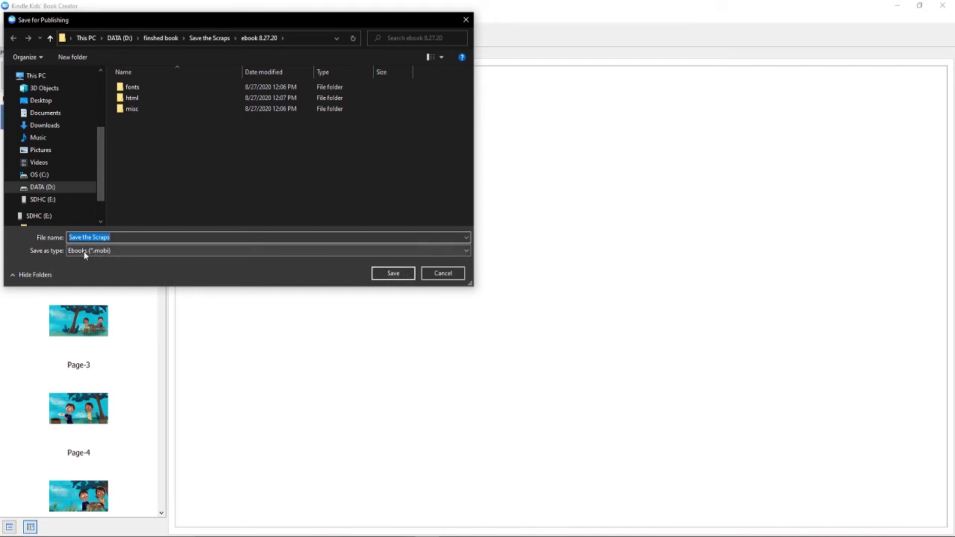
left_click(393, 273)
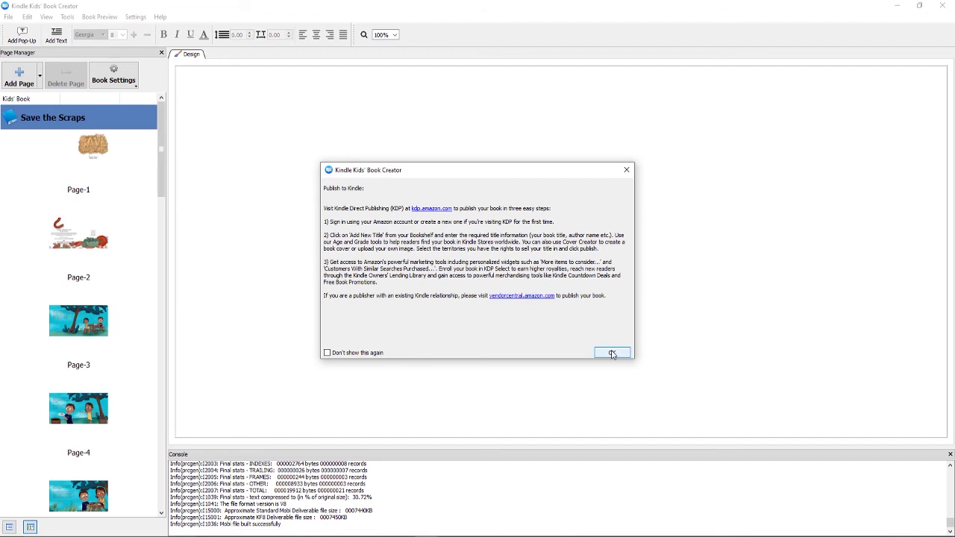
left_click(612, 353)
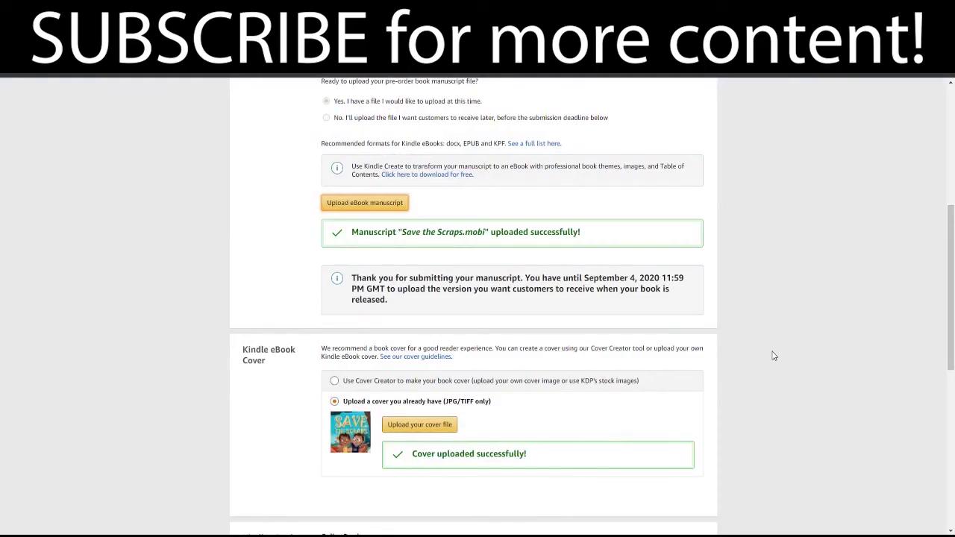
scroll(773, 356, "up", 3)
scroll(774, 356, "down", 8)
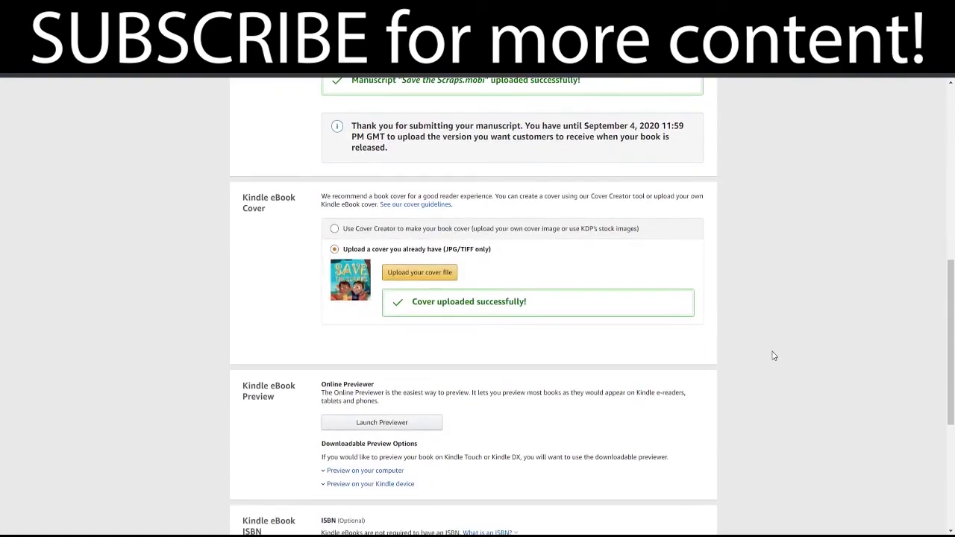
scroll(773, 356, "up", 10)
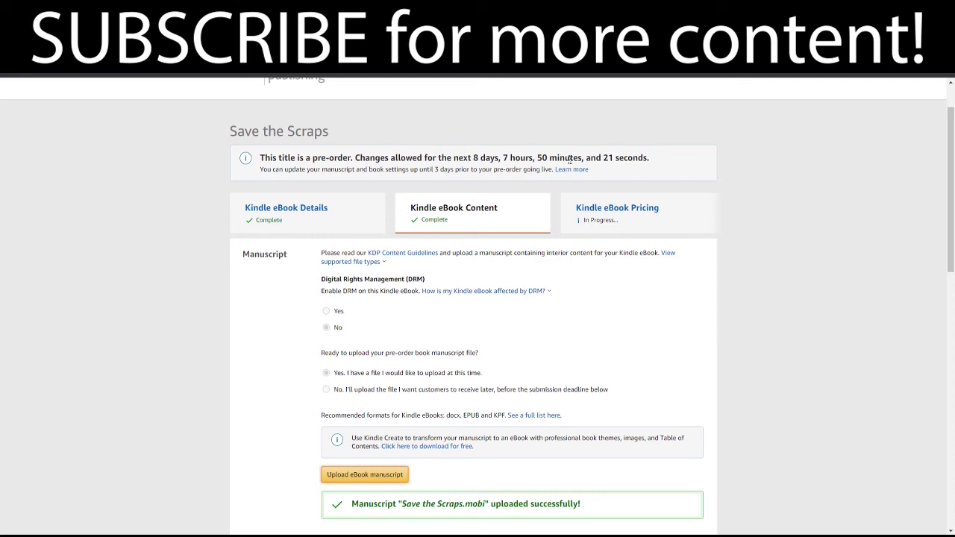
scroll(429, 351, "down", 4)
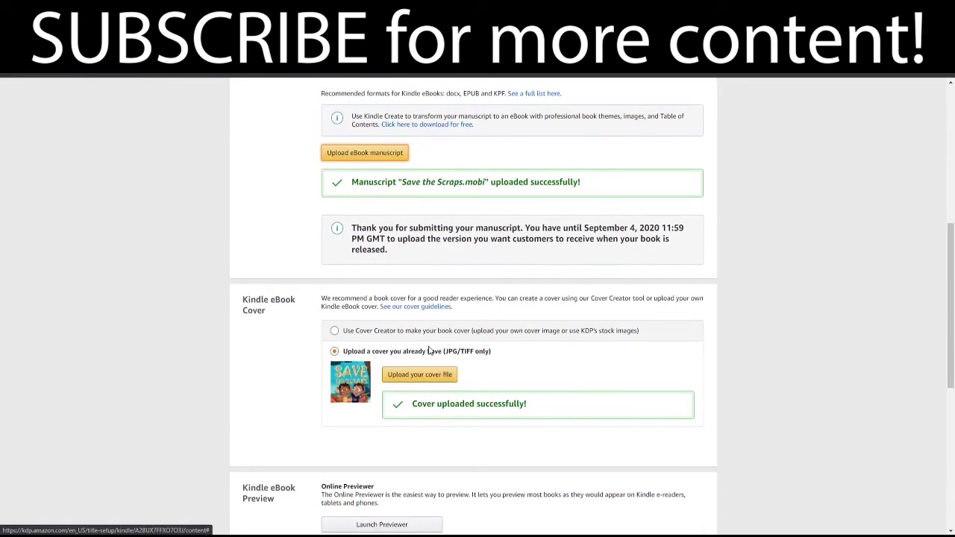
scroll(429, 351, "up", 1)
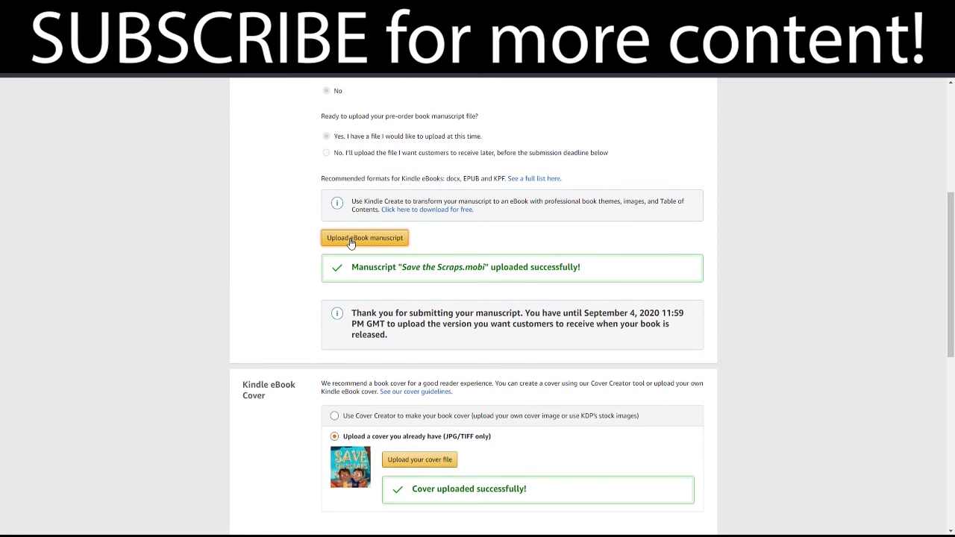
Re-upload Save the Scraps as the KDP eBook manuscript and continue past the pre-order notice
left_click(351, 239)
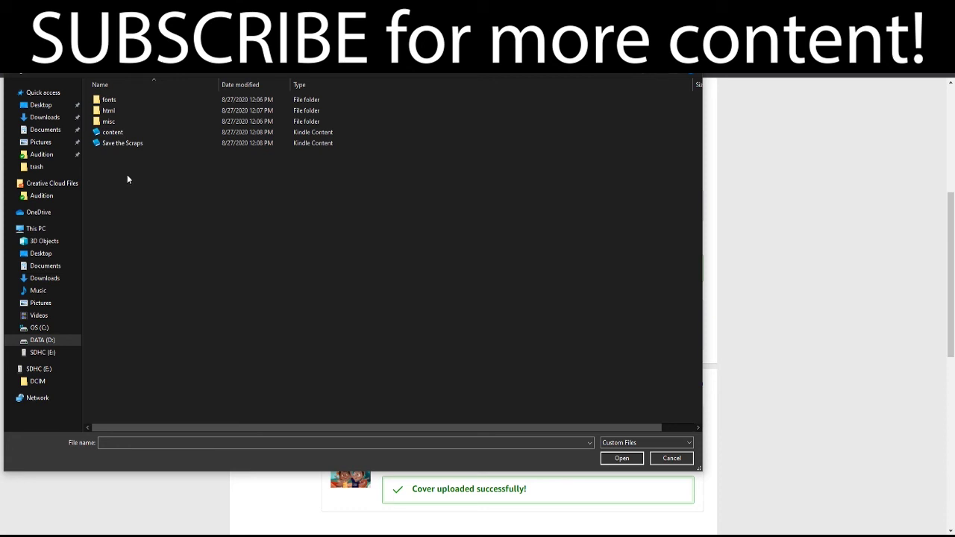
left_click(111, 143)
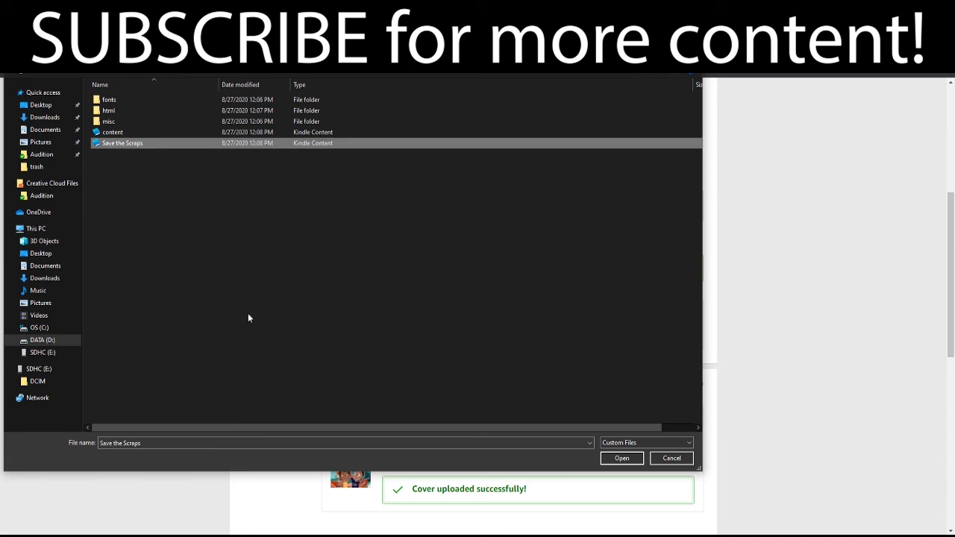
left_click(623, 459)
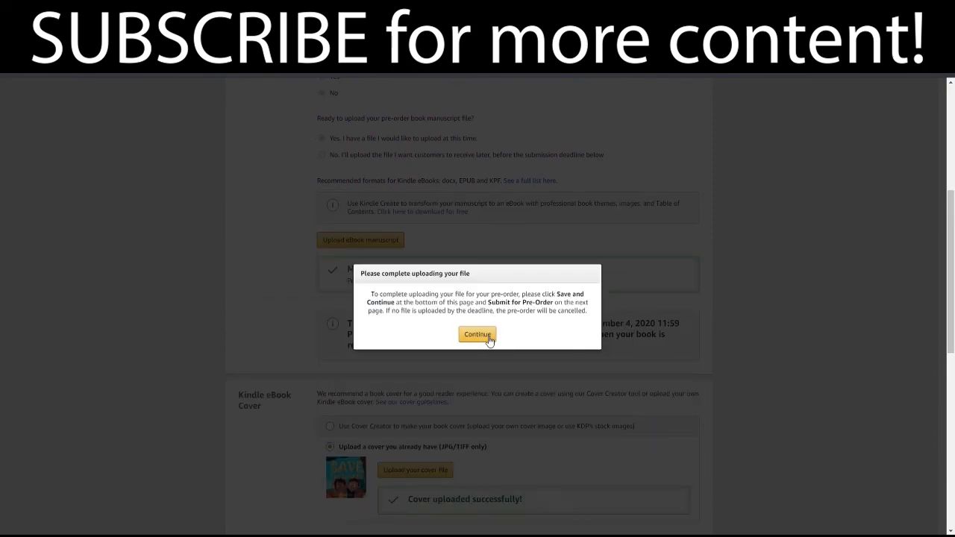
left_click(489, 339)
scroll(482, 382, "down", 1)
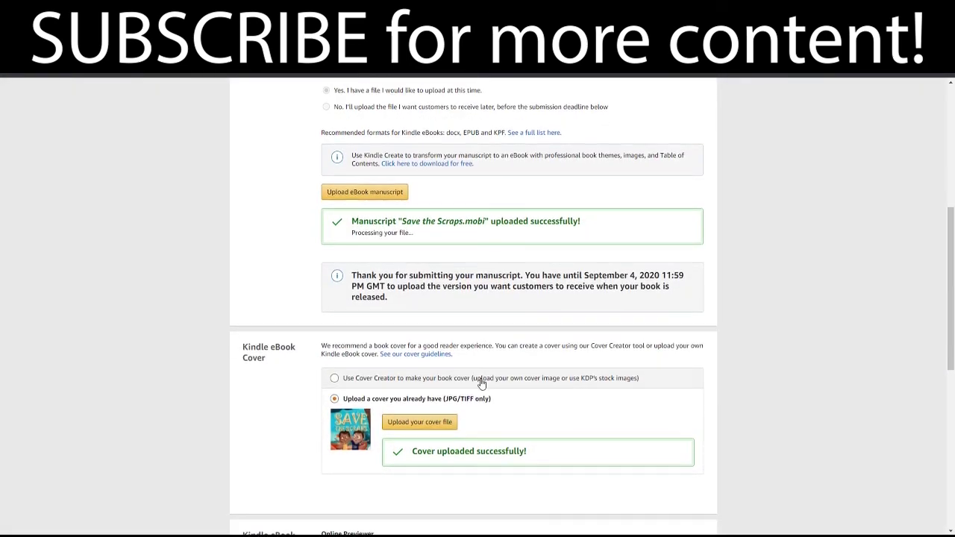
scroll(418, 298, "down", 2)
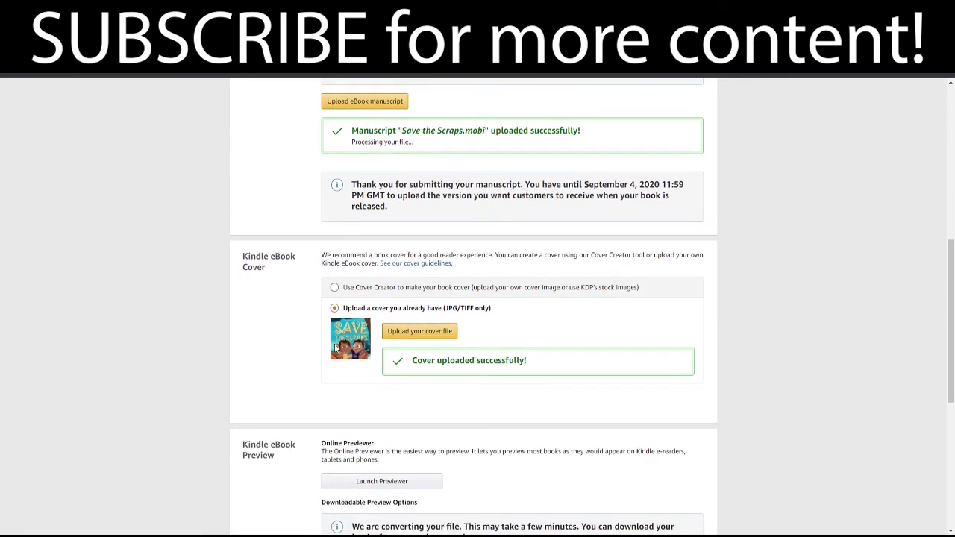
Upload the cover-image file as the book's KDP cover
left_click(429, 335)
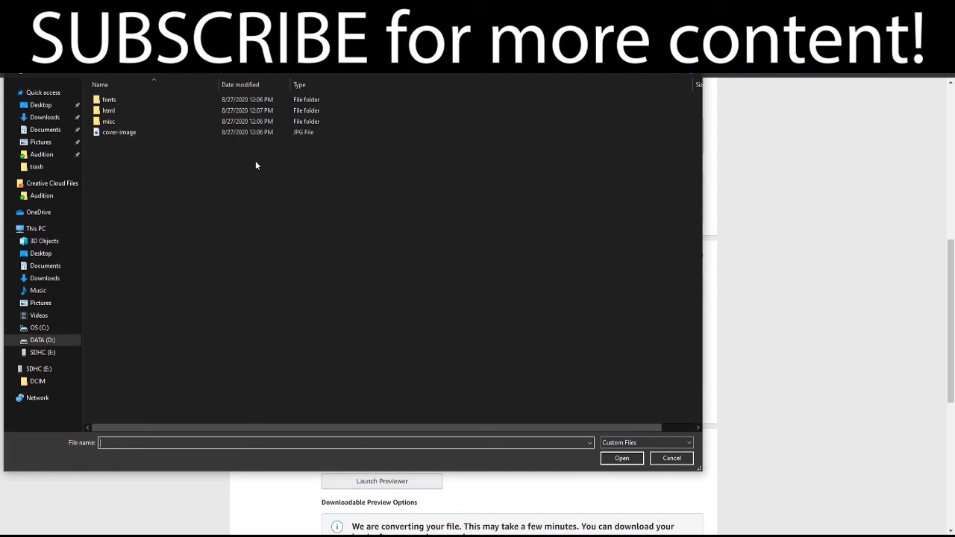
left_click(242, 133)
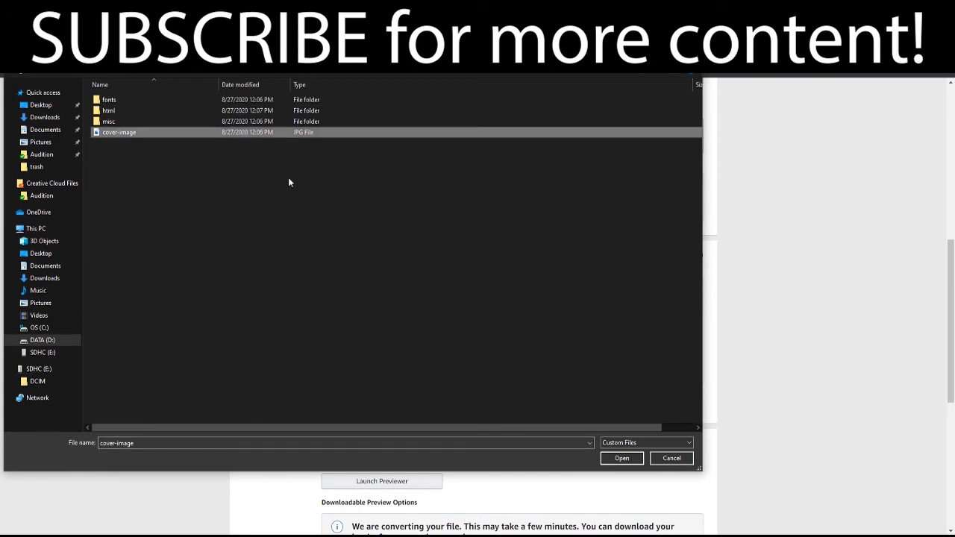
left_click(621, 458)
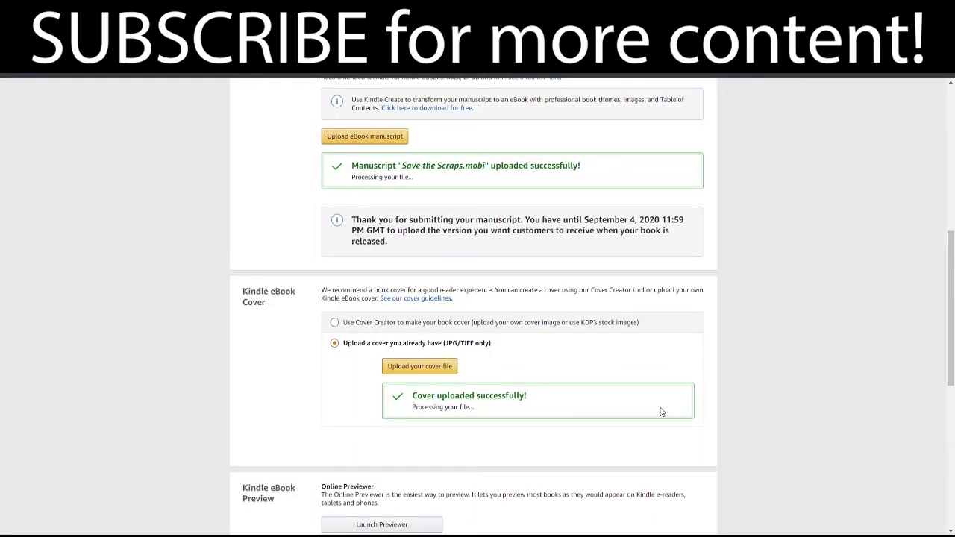
scroll(567, 261, "up", 1)
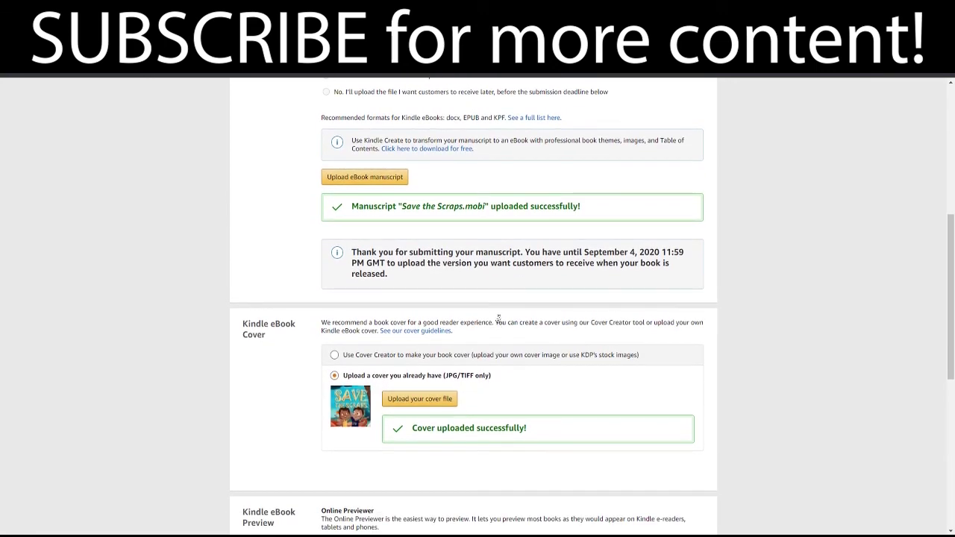
scroll(478, 239, "down", 2)
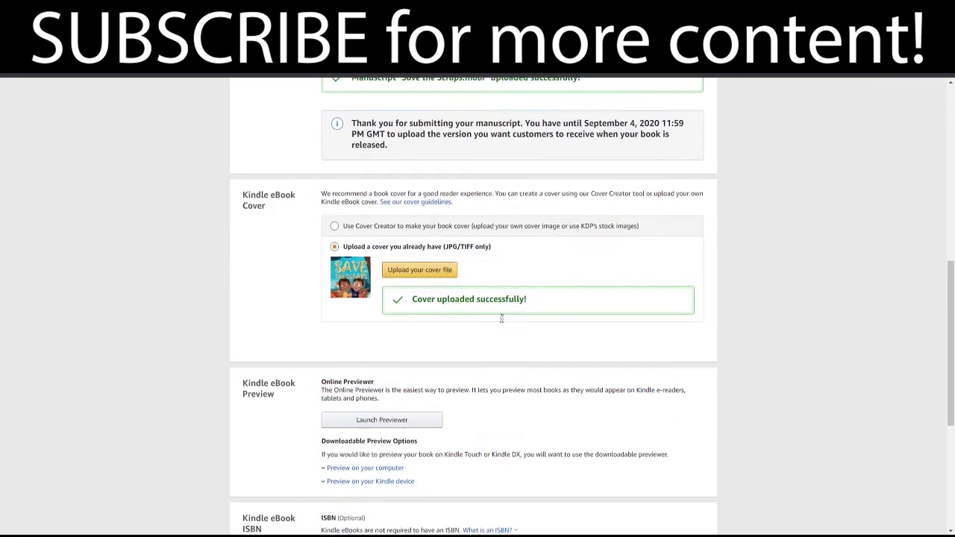
Launch the Online Previewer, dismiss the interactive-features alert, and check the available preview devices
left_click(380, 403)
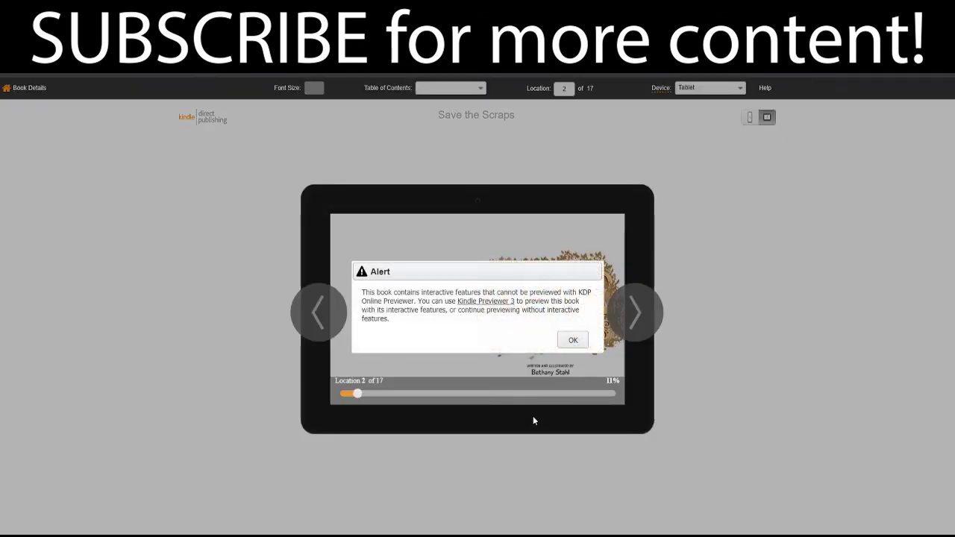
left_click(572, 341)
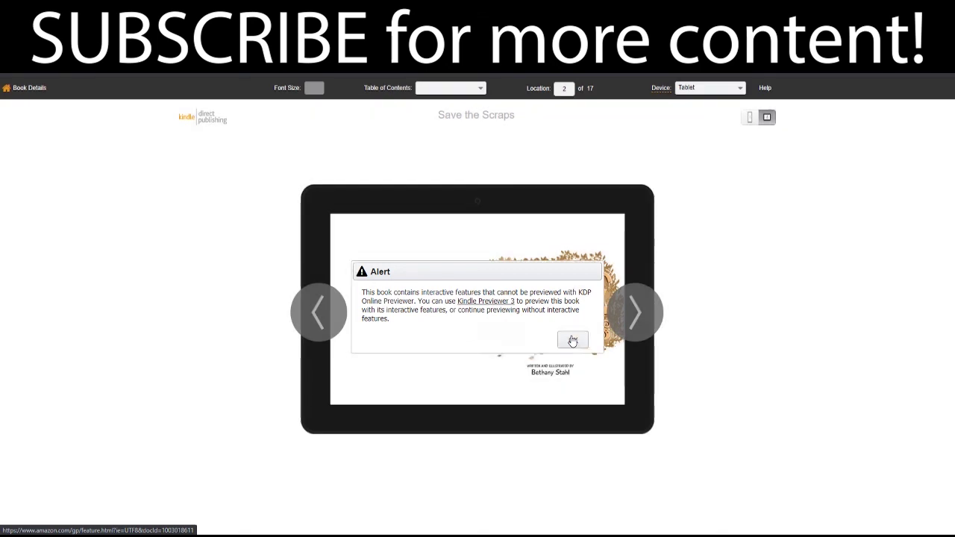
left_click(636, 313)
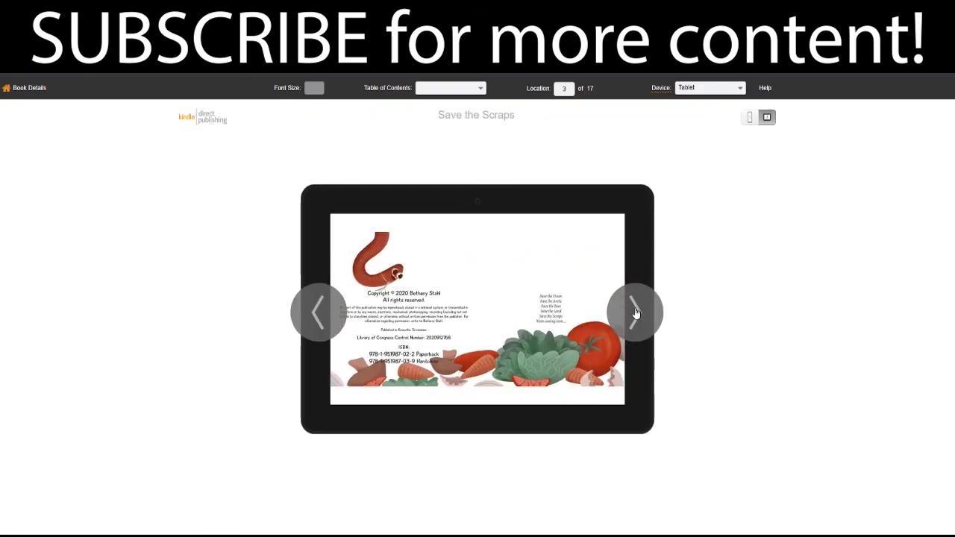
left_click(702, 89)
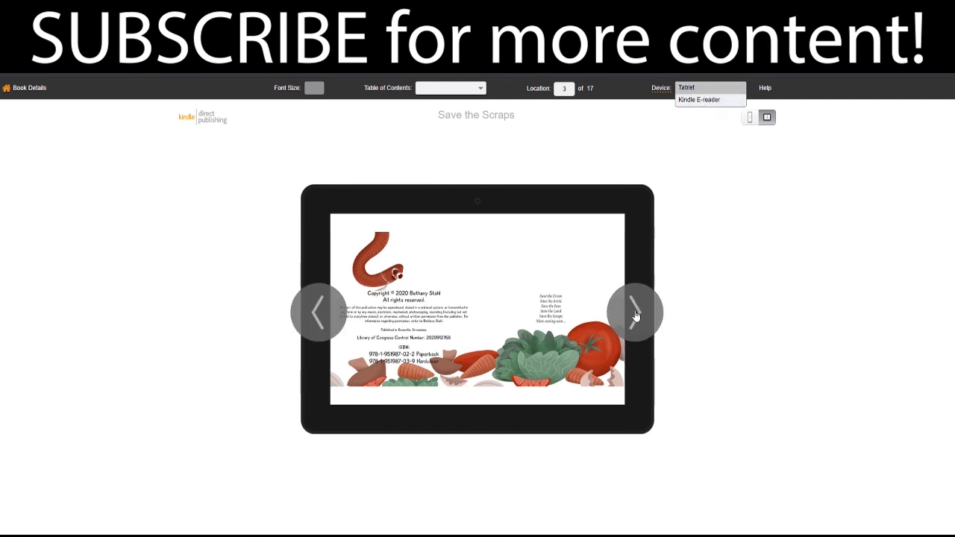
Flip forward through the spreads in Tablet preview, then page back to the title page
left_click(636, 313)
left_click(635, 313)
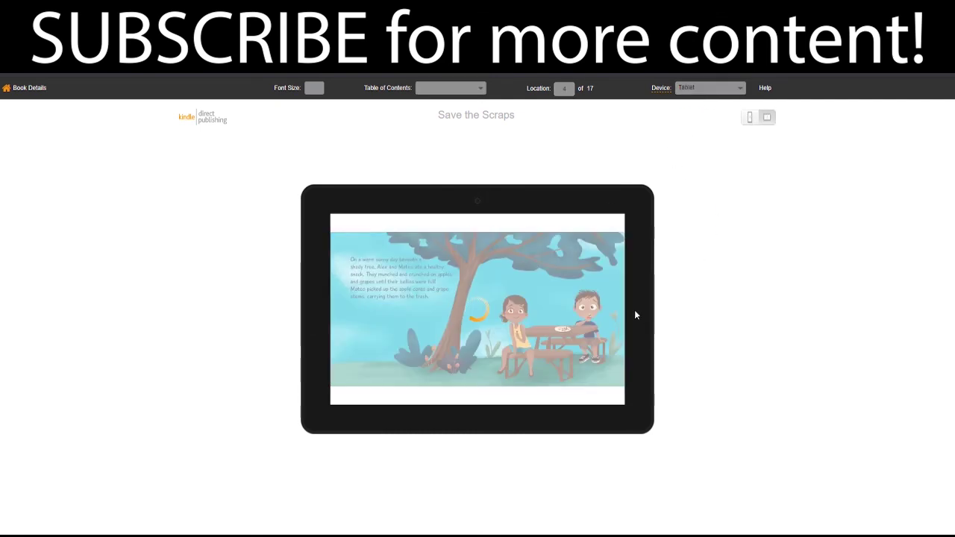
left_click(635, 313)
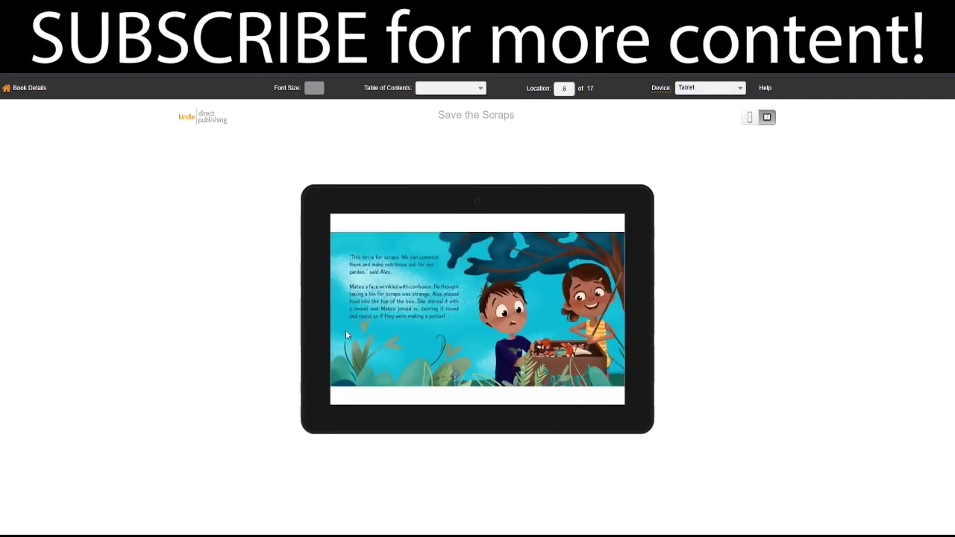
left_click(328, 307)
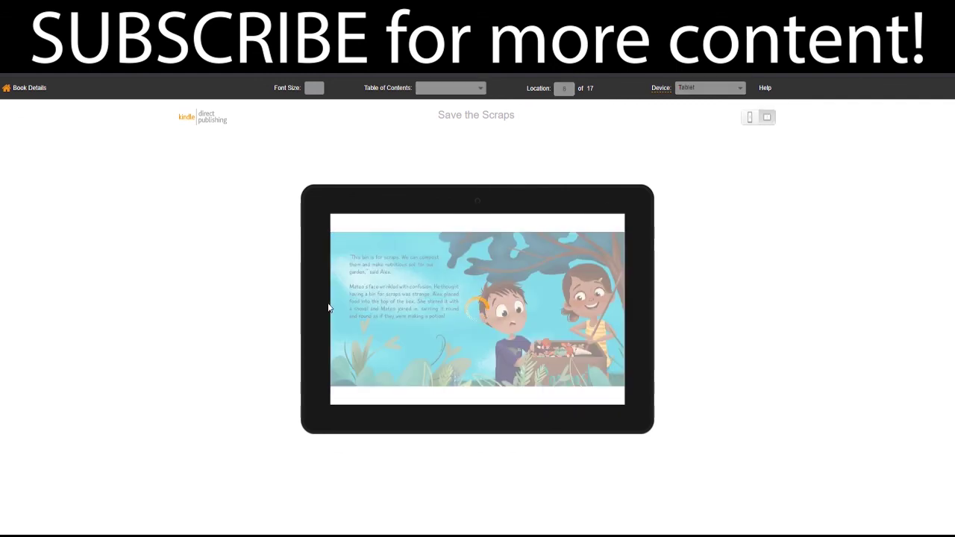
left_click(328, 307)
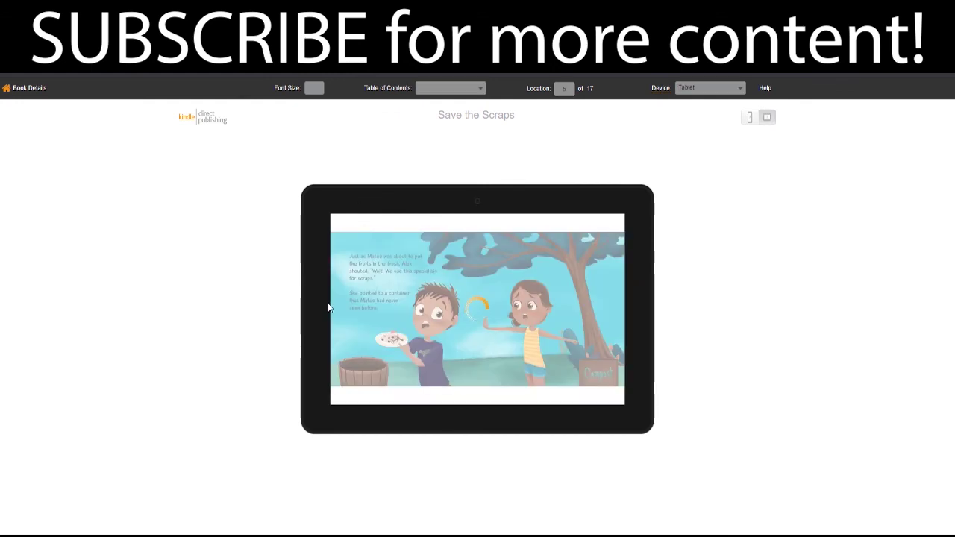
left_click(329, 308)
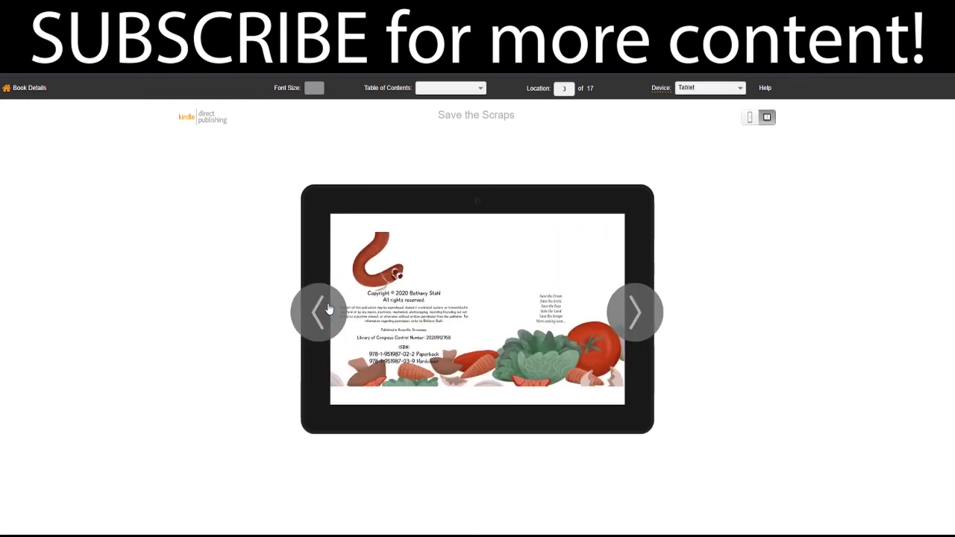
left_click(328, 307)
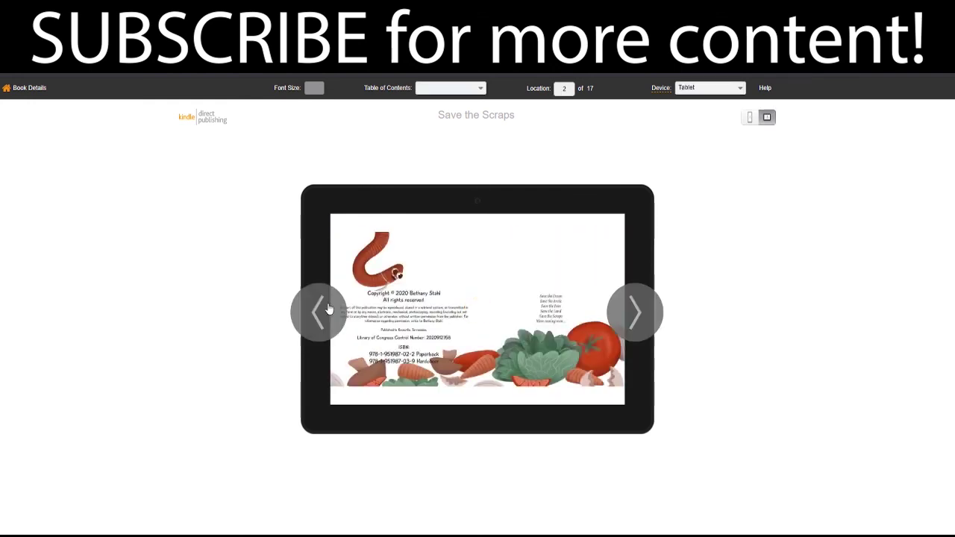